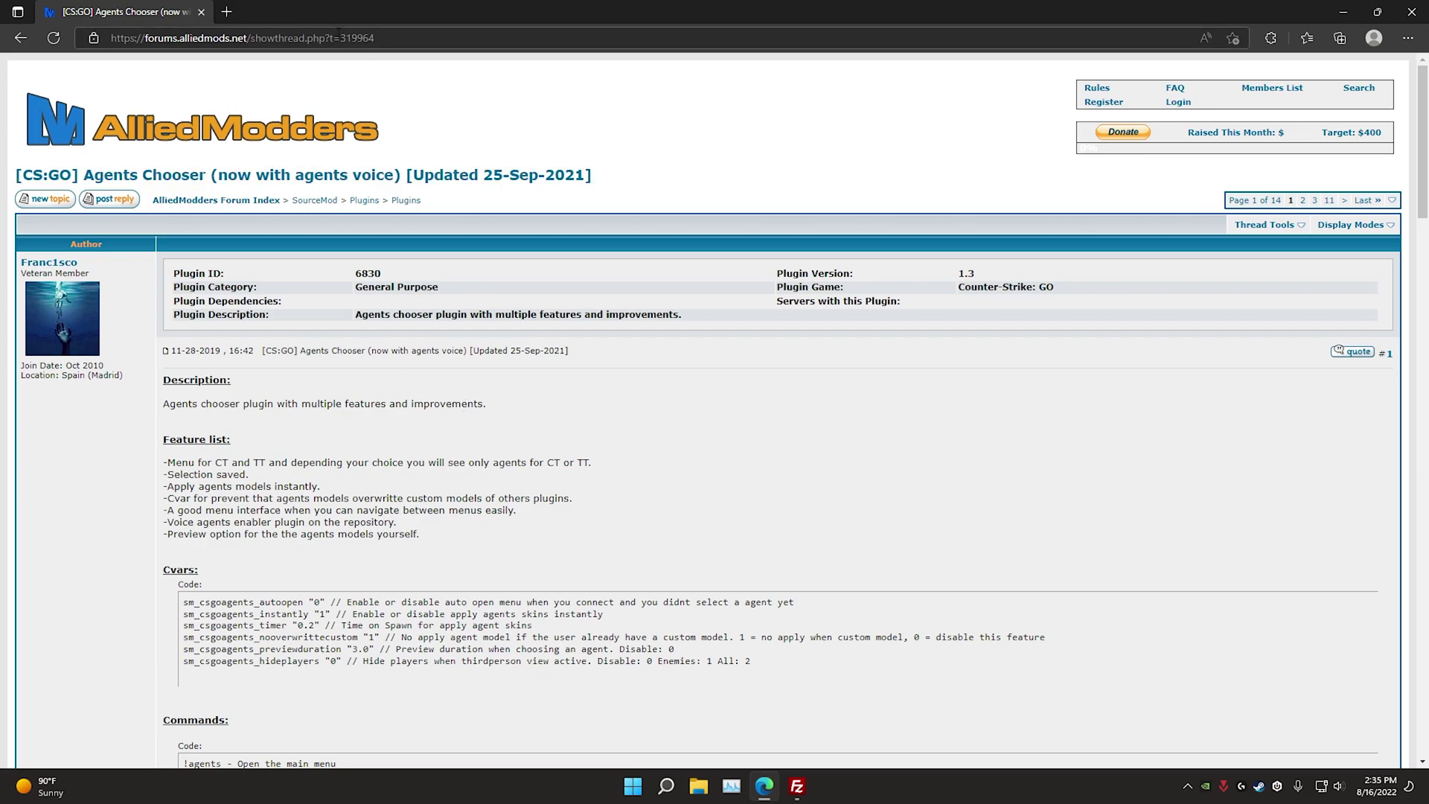
pyautogui.scroll(-3, 313, 472)
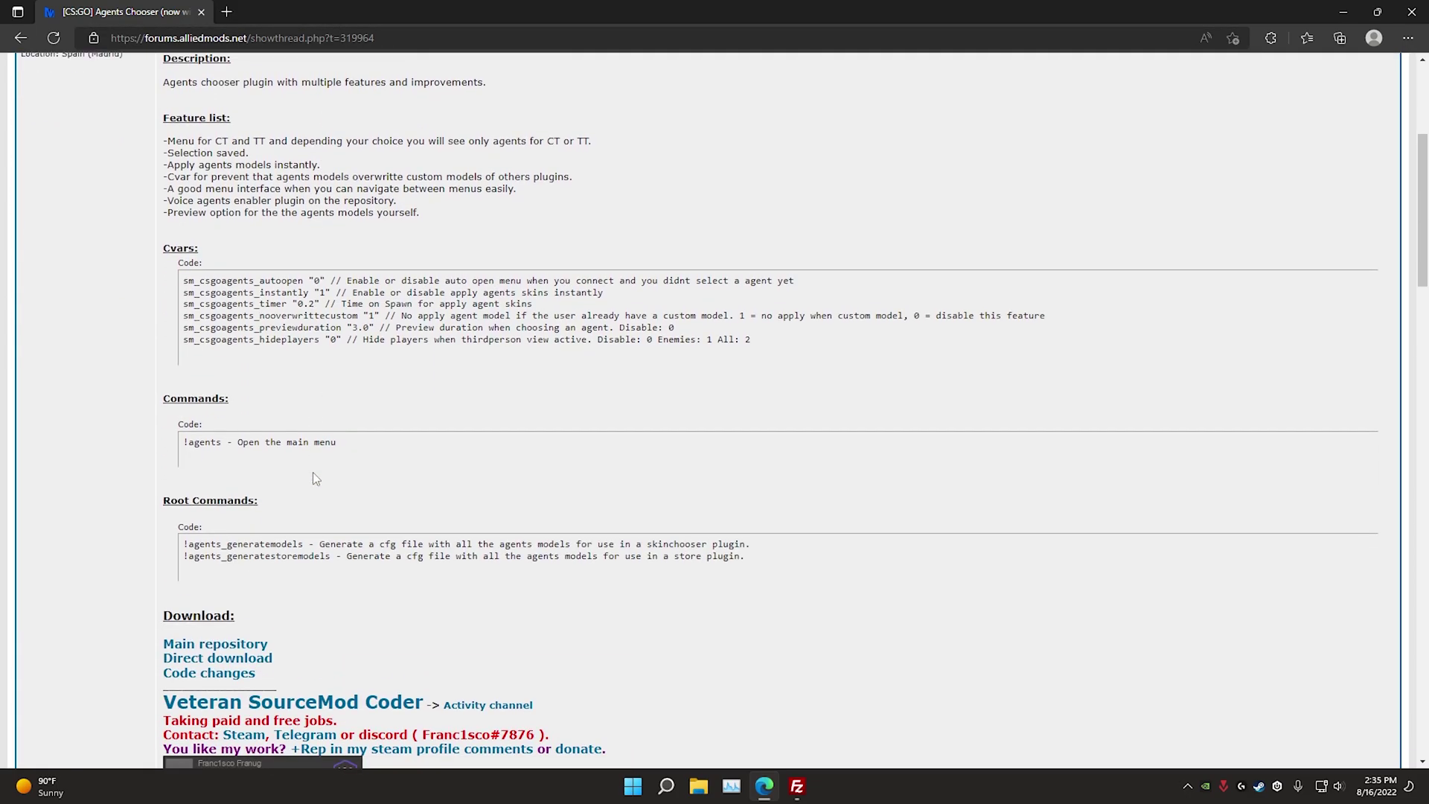
pyautogui.scroll(-3, 313, 473)
pyautogui.scroll(2, 313, 473)
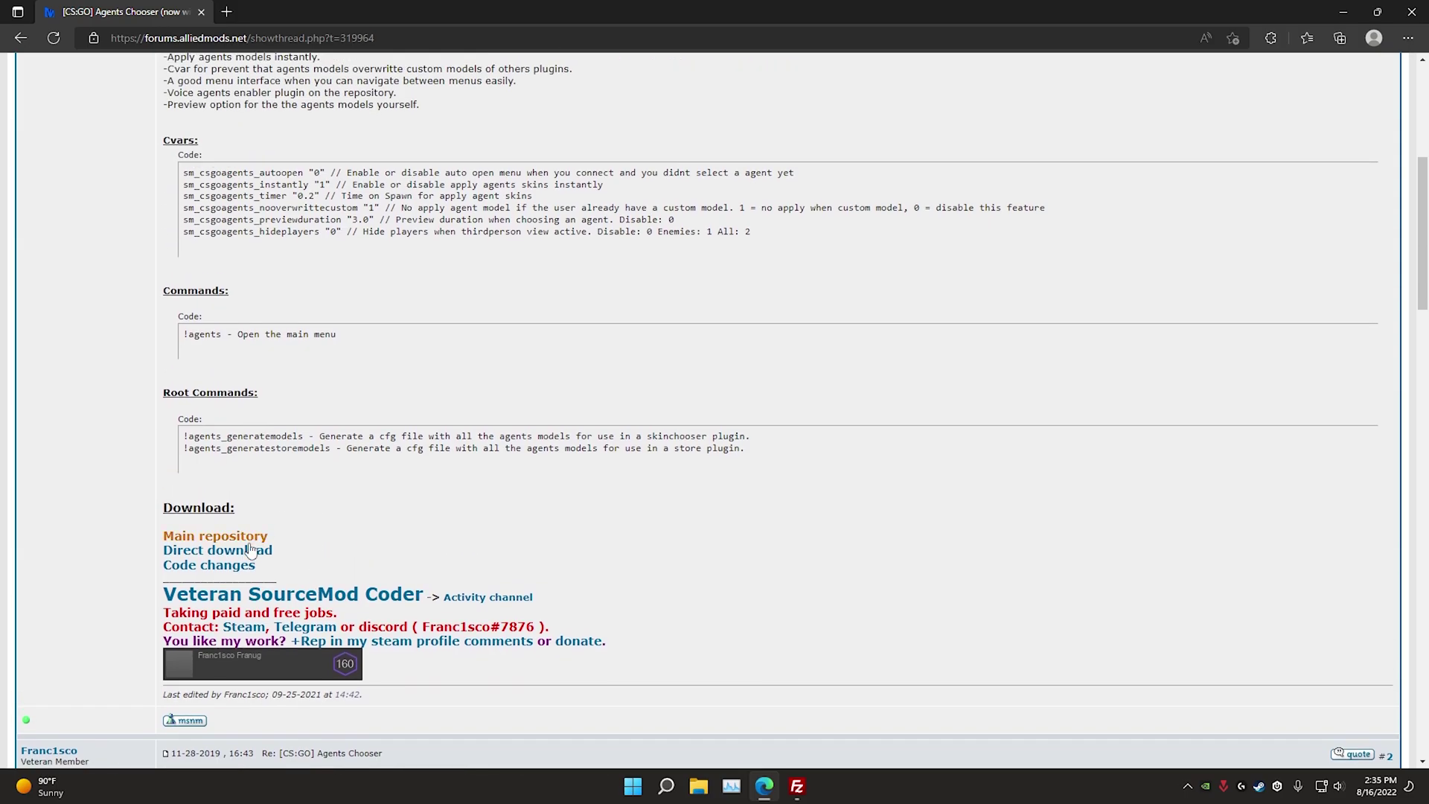
# Download the Franug-AgentsChooser-master zip and open it in WinRAR
pyautogui.click(192, 550)
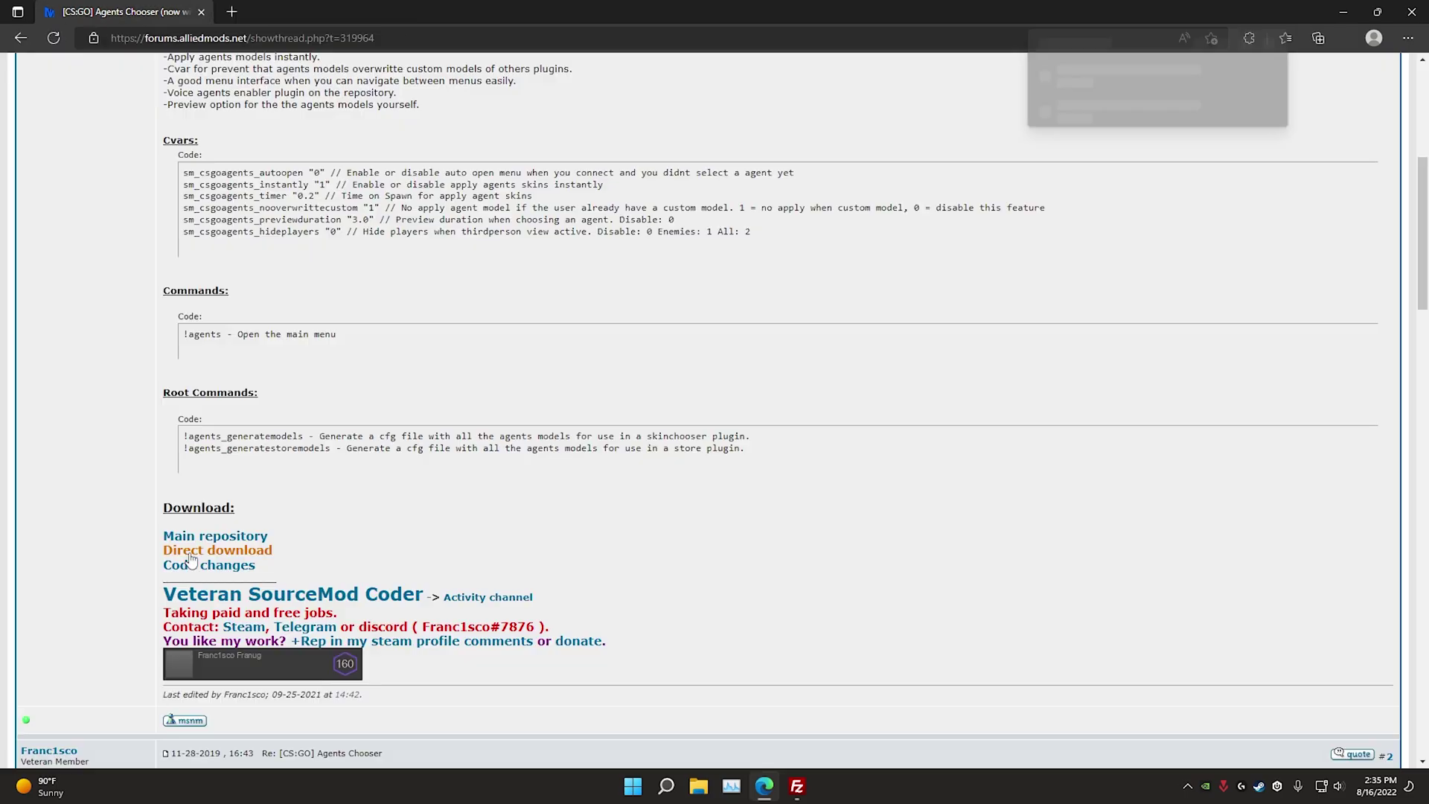
pyautogui.click(1133, 105)
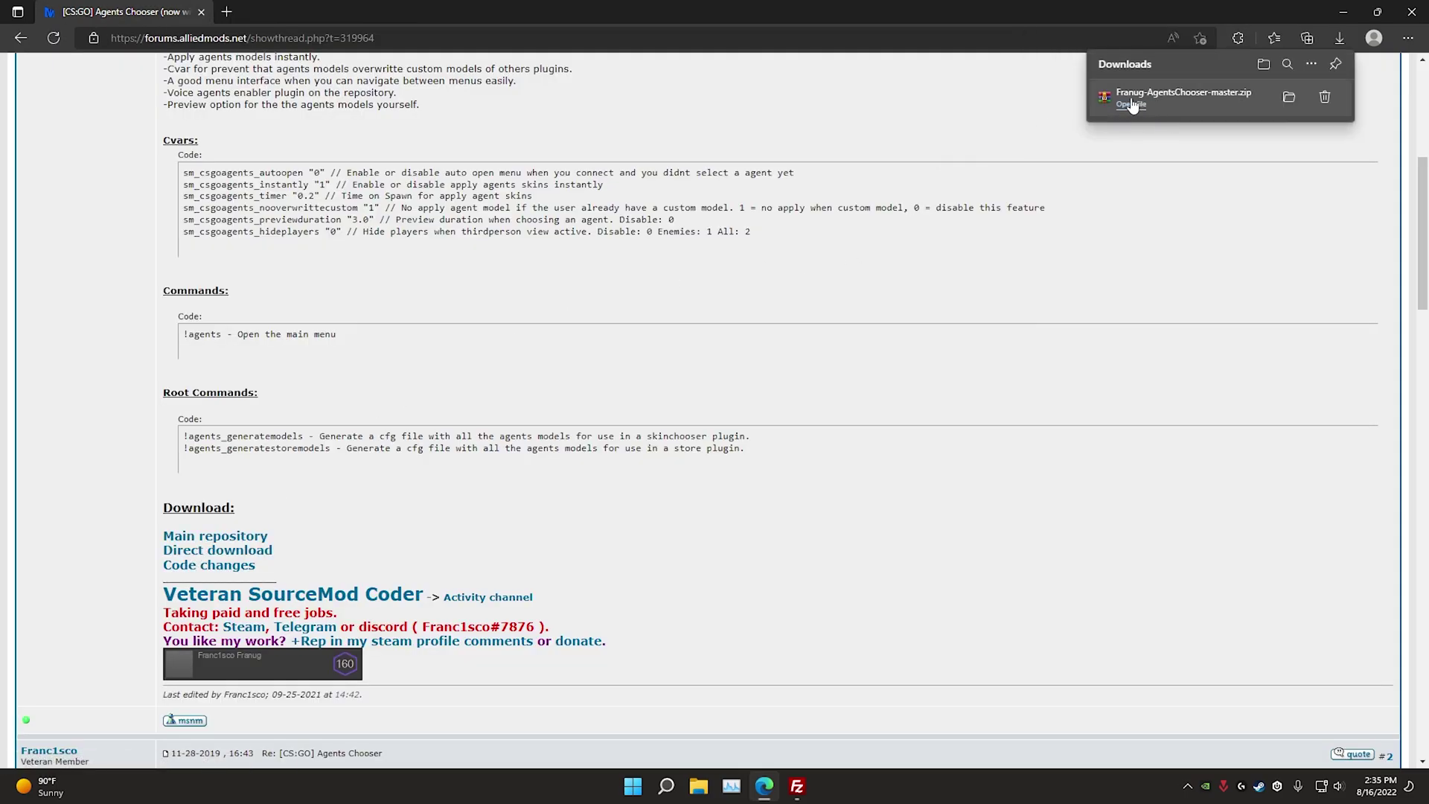
pyautogui.doubleClick(199, 294)
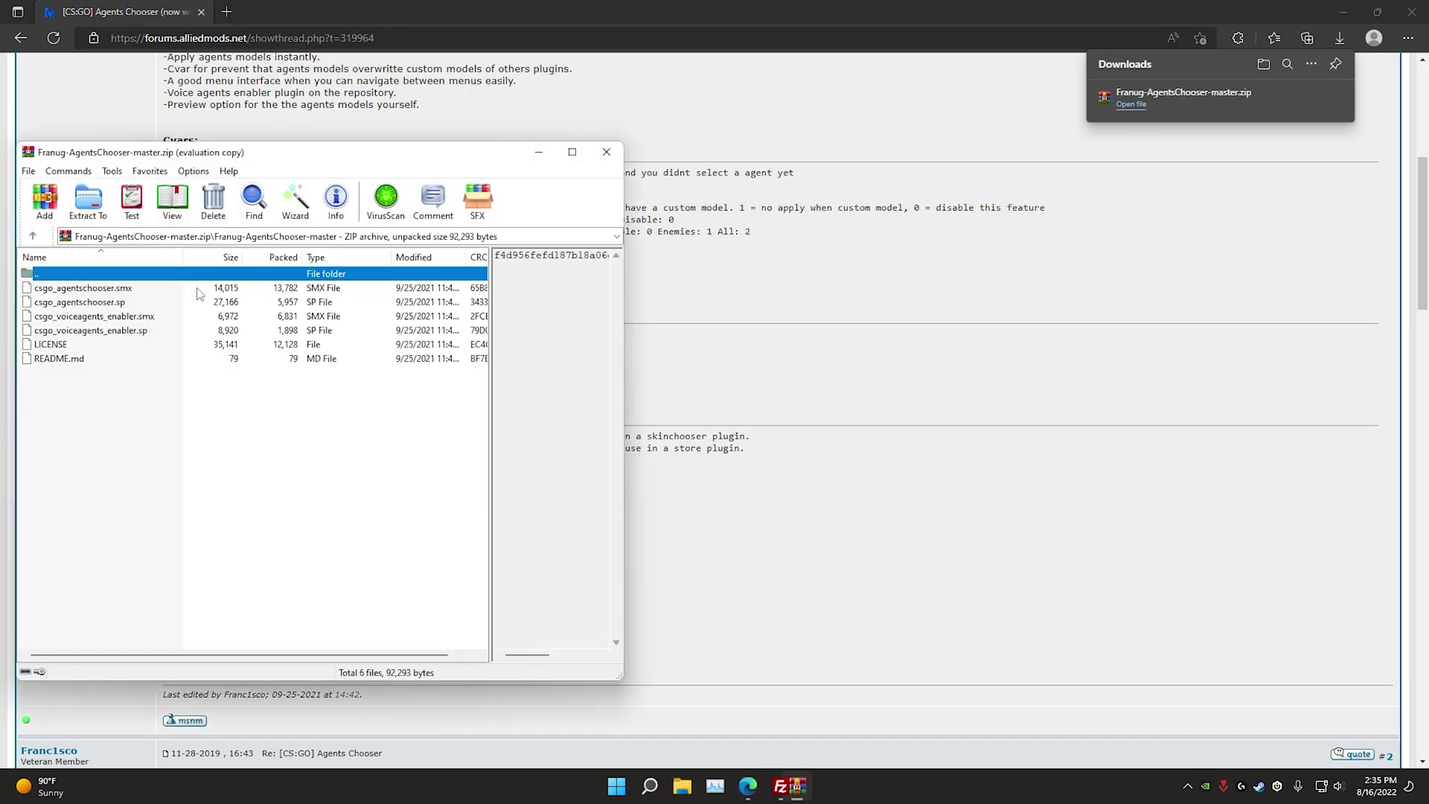
# Enter the Franug-AgentsChooser-master folder and select its two .smx and two .sp files
pyautogui.click(412, 383)
pyautogui.click(117, 290)
pyautogui.click(121, 331)
pyautogui.click(145, 317)
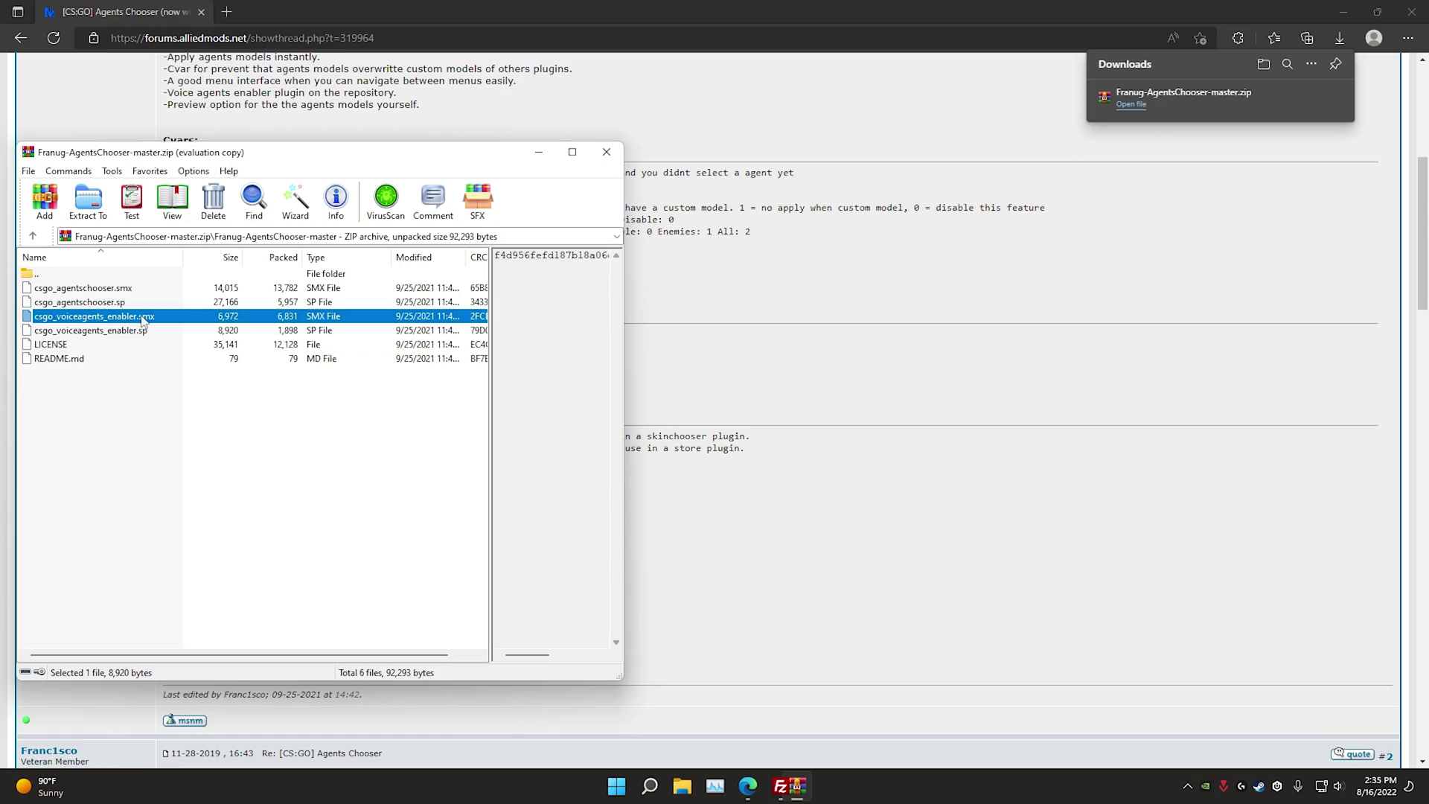
pyautogui.click(110, 303)
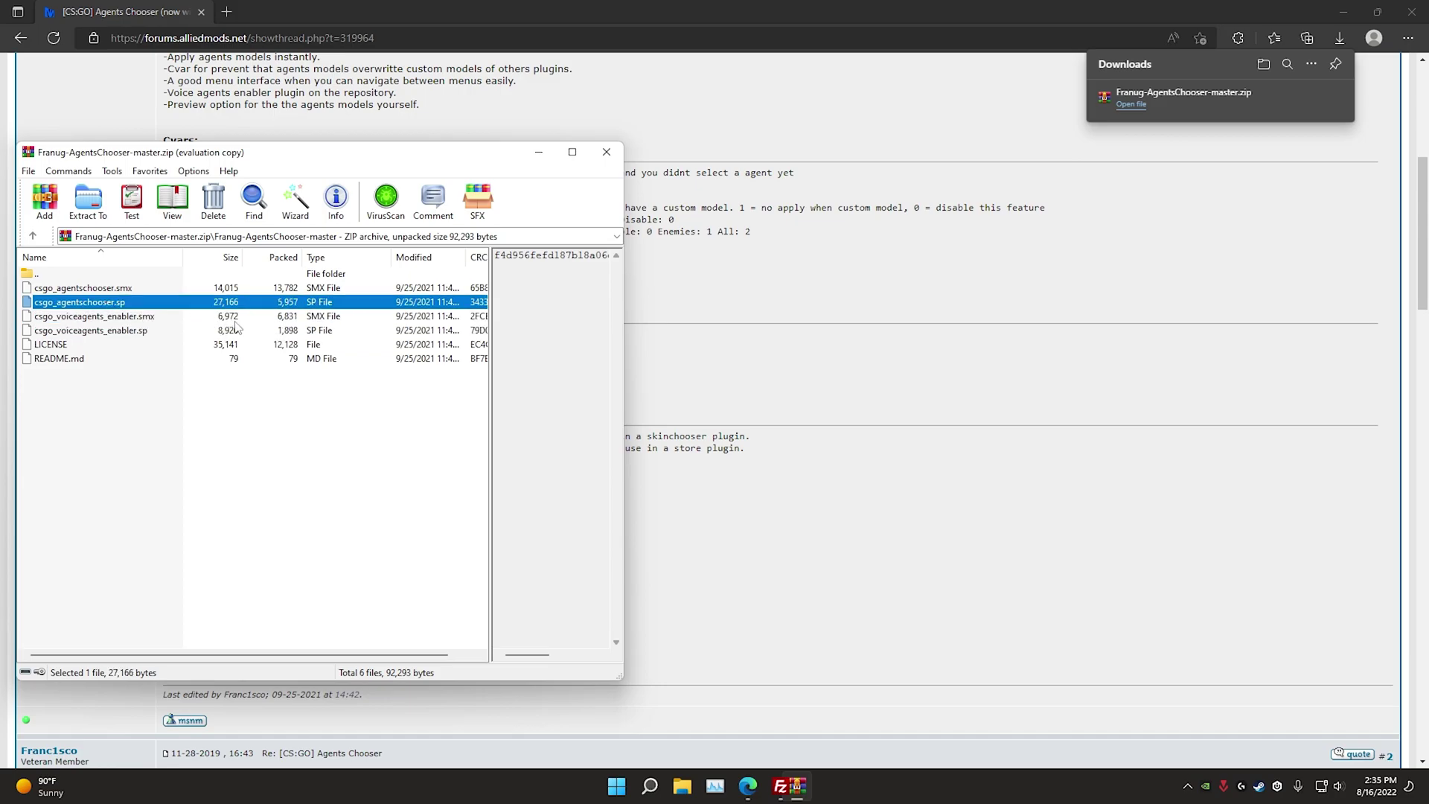
# Browse the FileZilla remote side to /home/steam/retake/csgo/addons/sourcemod
pyautogui.click(780, 786)
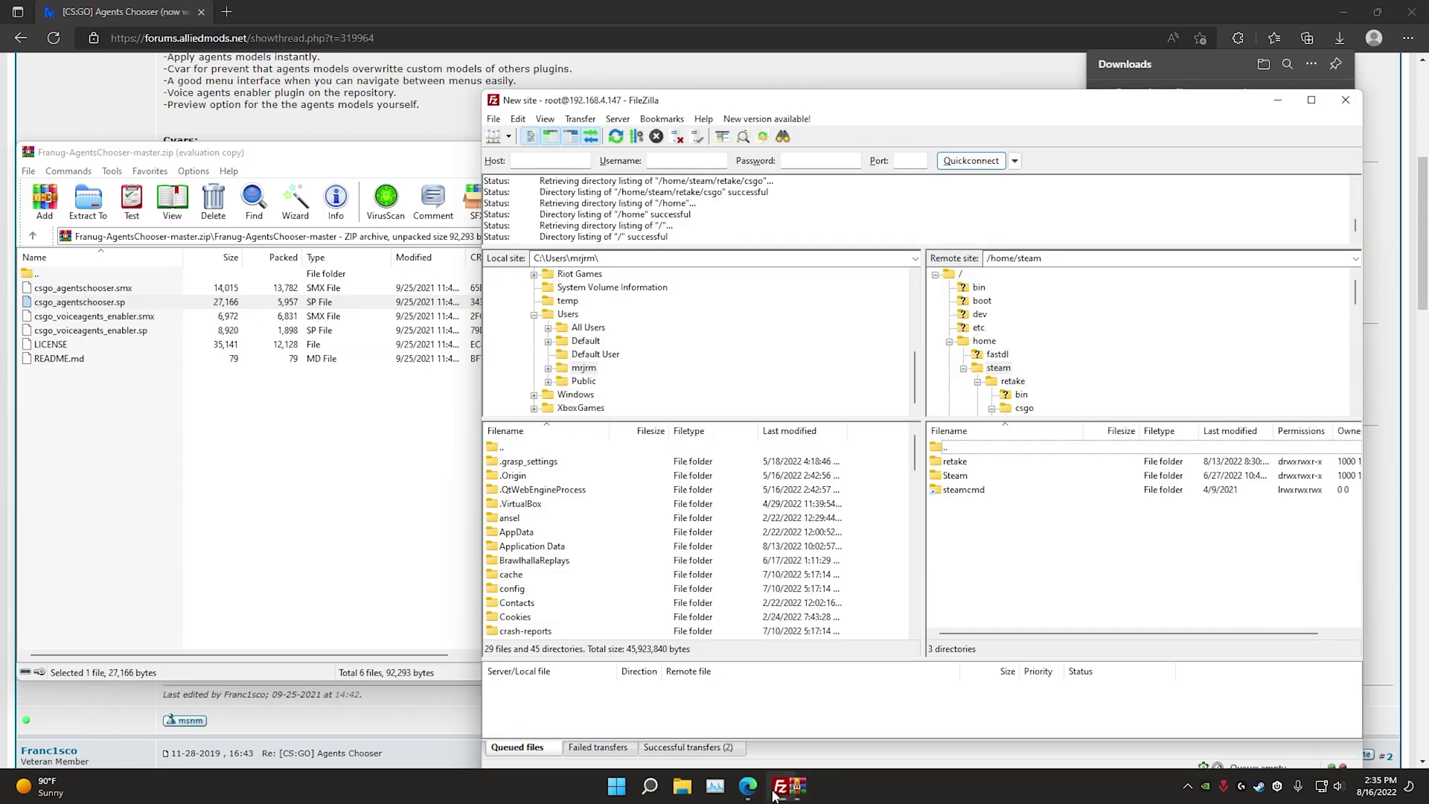
pyautogui.doubleClick(956, 461)
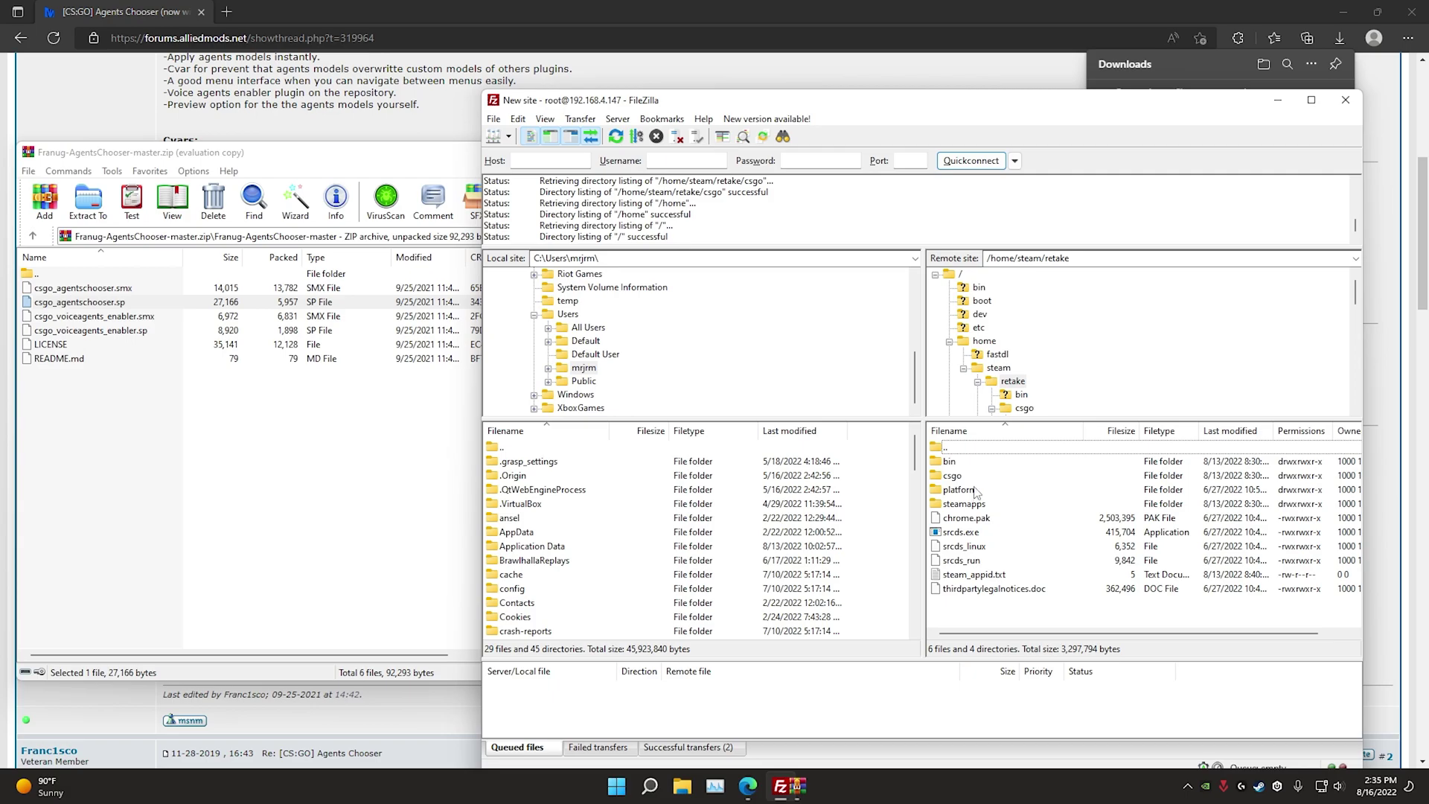
pyautogui.doubleClick(956, 477)
pyautogui.doubleClick(958, 469)
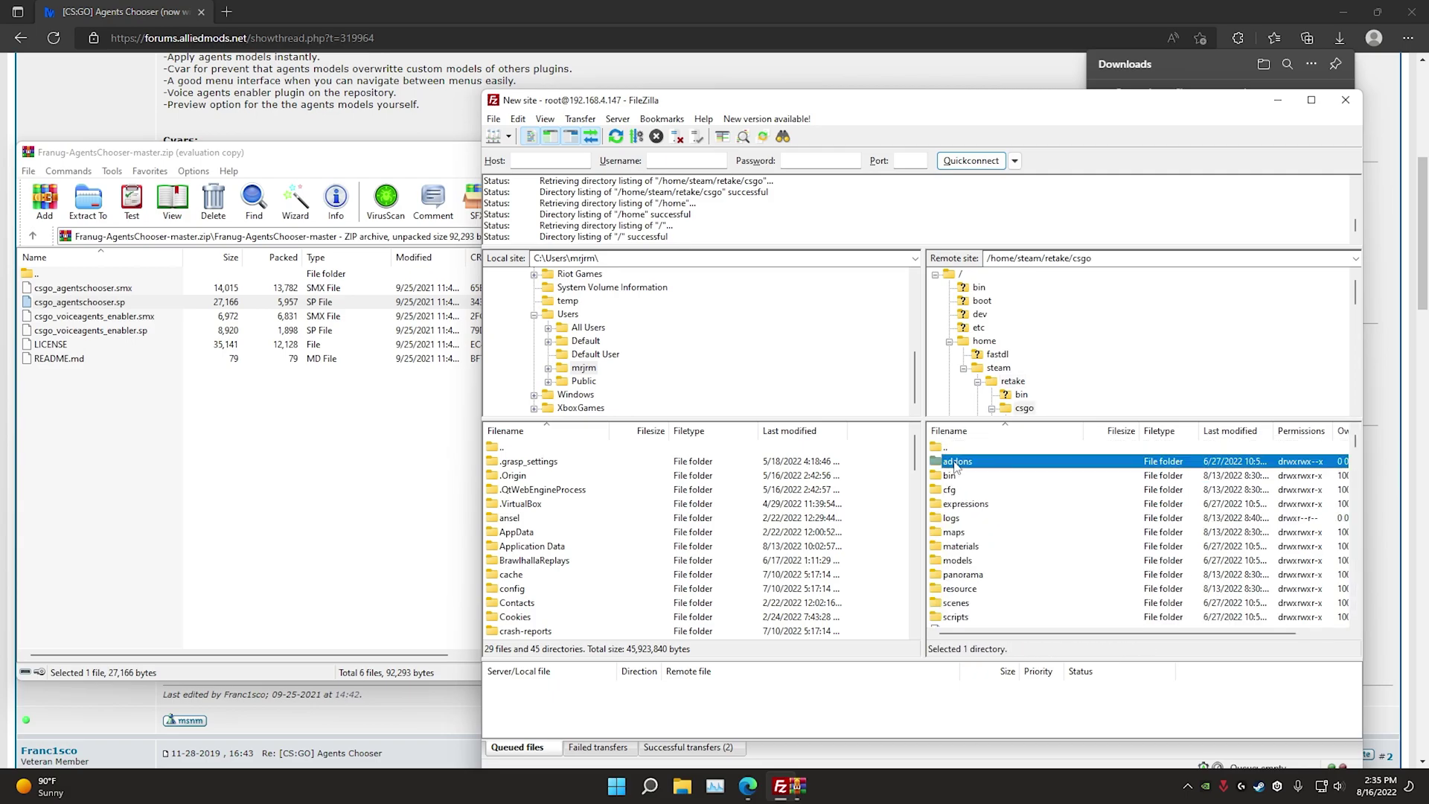
pyautogui.doubleClick(966, 476)
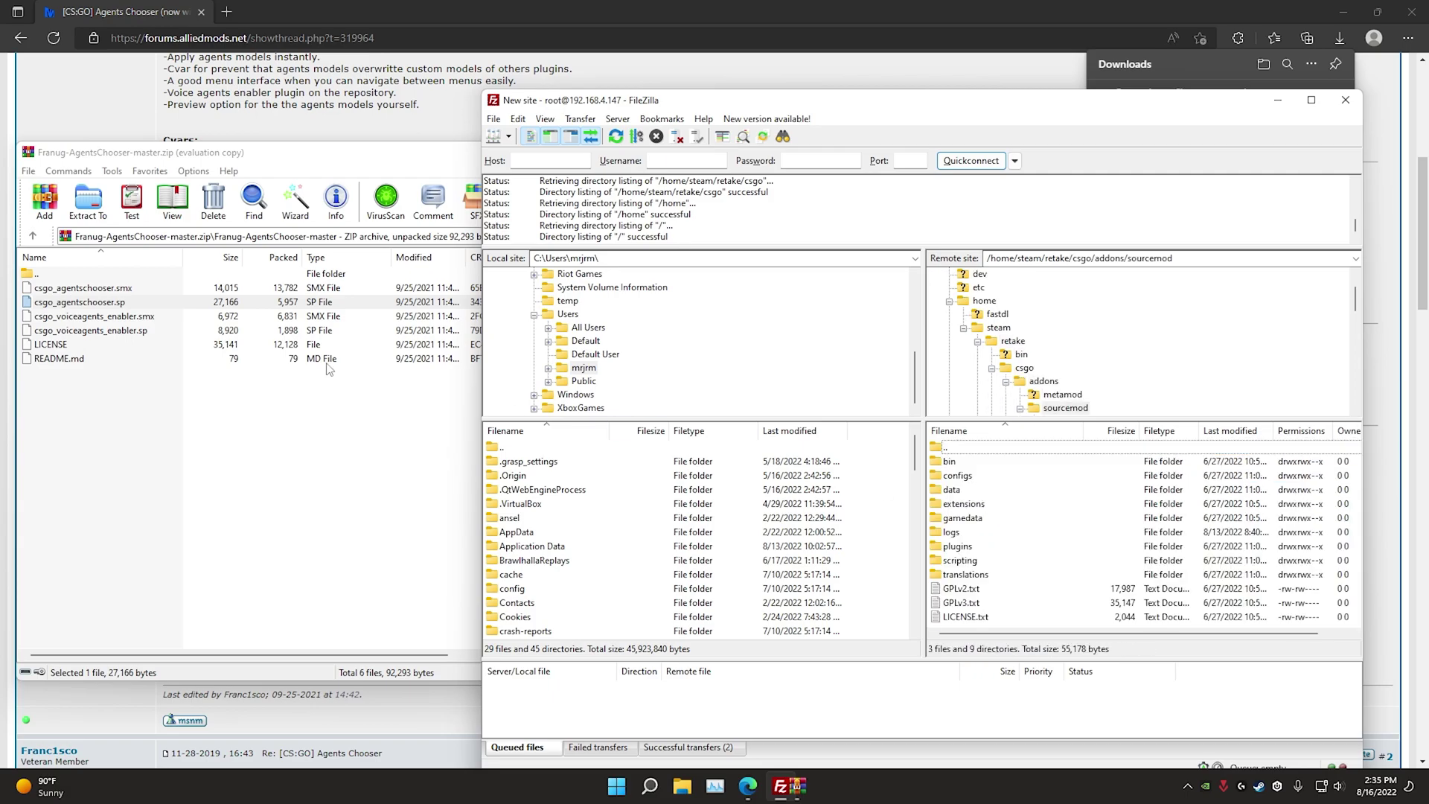
# Upload csgo_agentschooser.sp and csgo_voiceagents_enabler.sp to the server
pyautogui.click(96, 302)
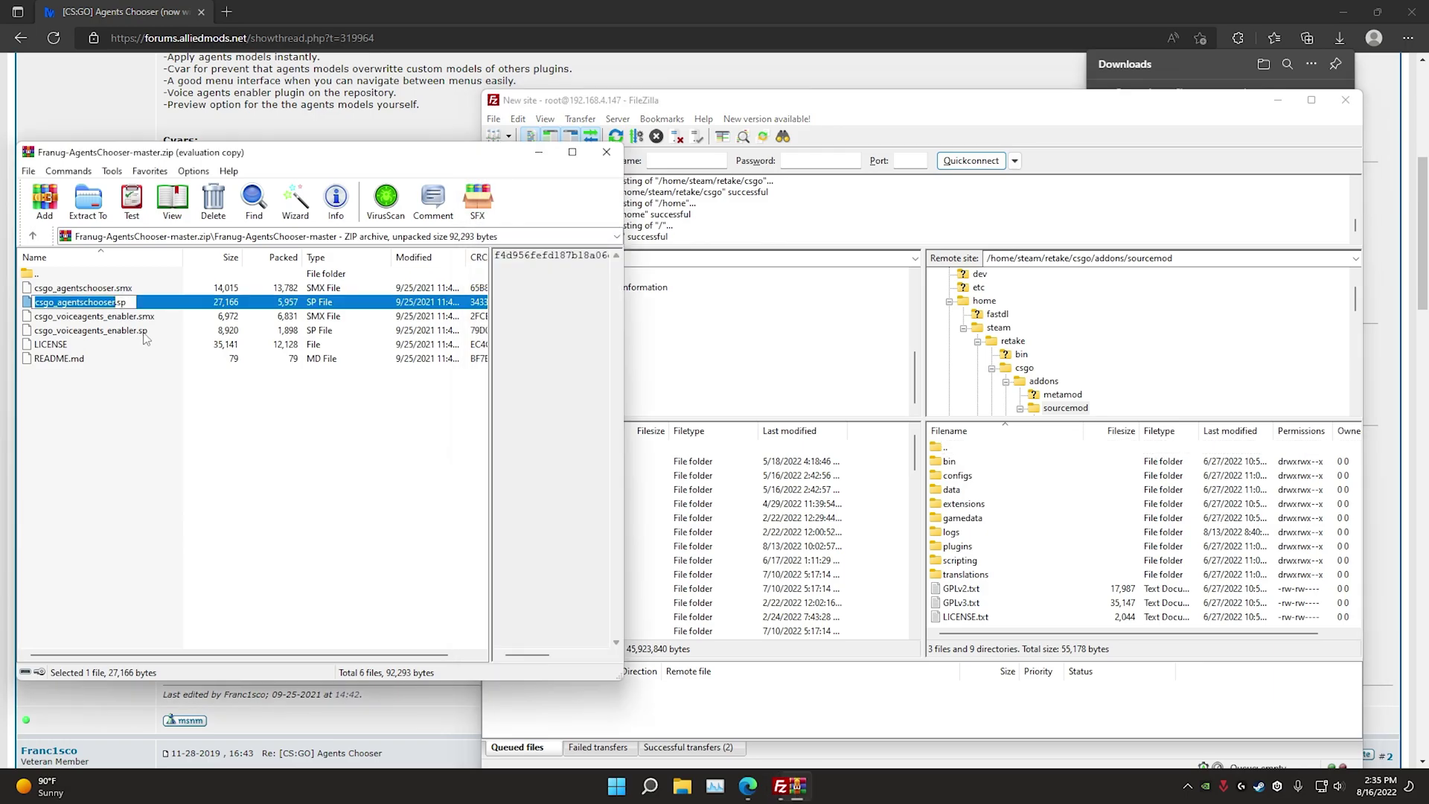
pyautogui.click(145, 332)
pyautogui.keyDown('ctrl'); pyautogui.click(126, 304); pyautogui.keyUp('ctrl')
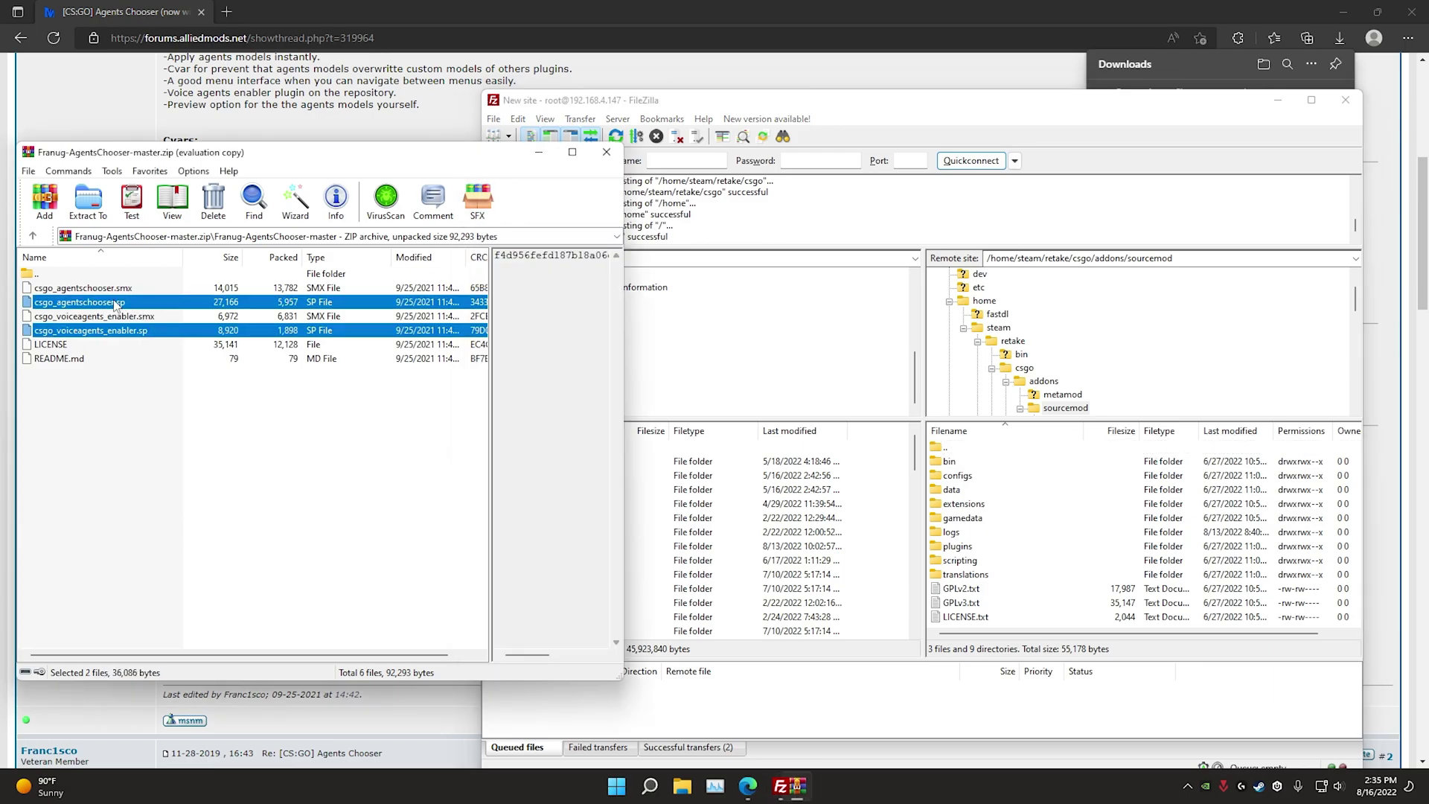
pyautogui.moveTo(116, 304); pyautogui.dragTo(973, 561)
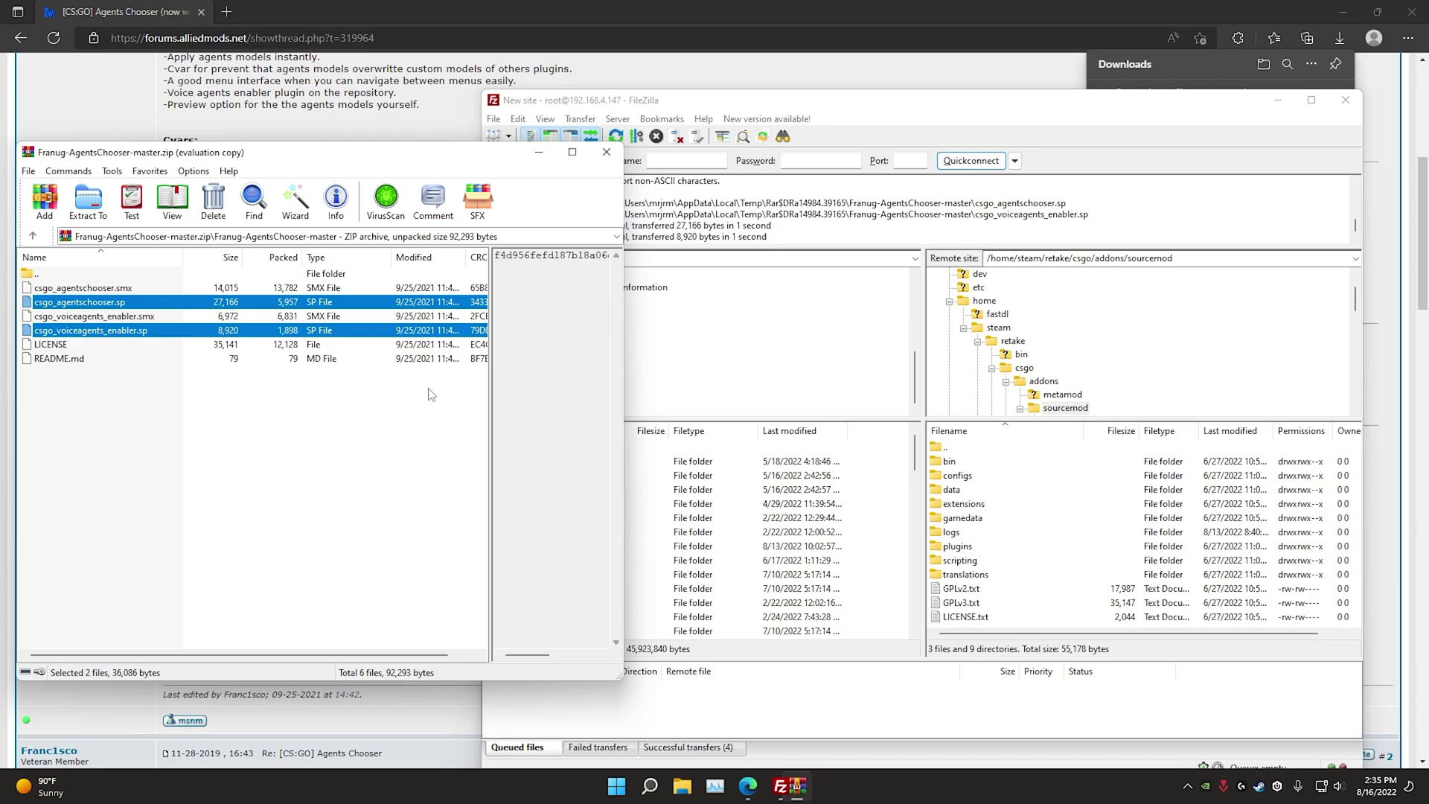
# Upload csgo_agentschooser.smx and csgo_voiceagents_enabler.smx into the plugins folder
pyautogui.click(110, 318)
pyautogui.keyDown('ctrl'); pyautogui.click(117, 289); pyautogui.keyUp('ctrl')
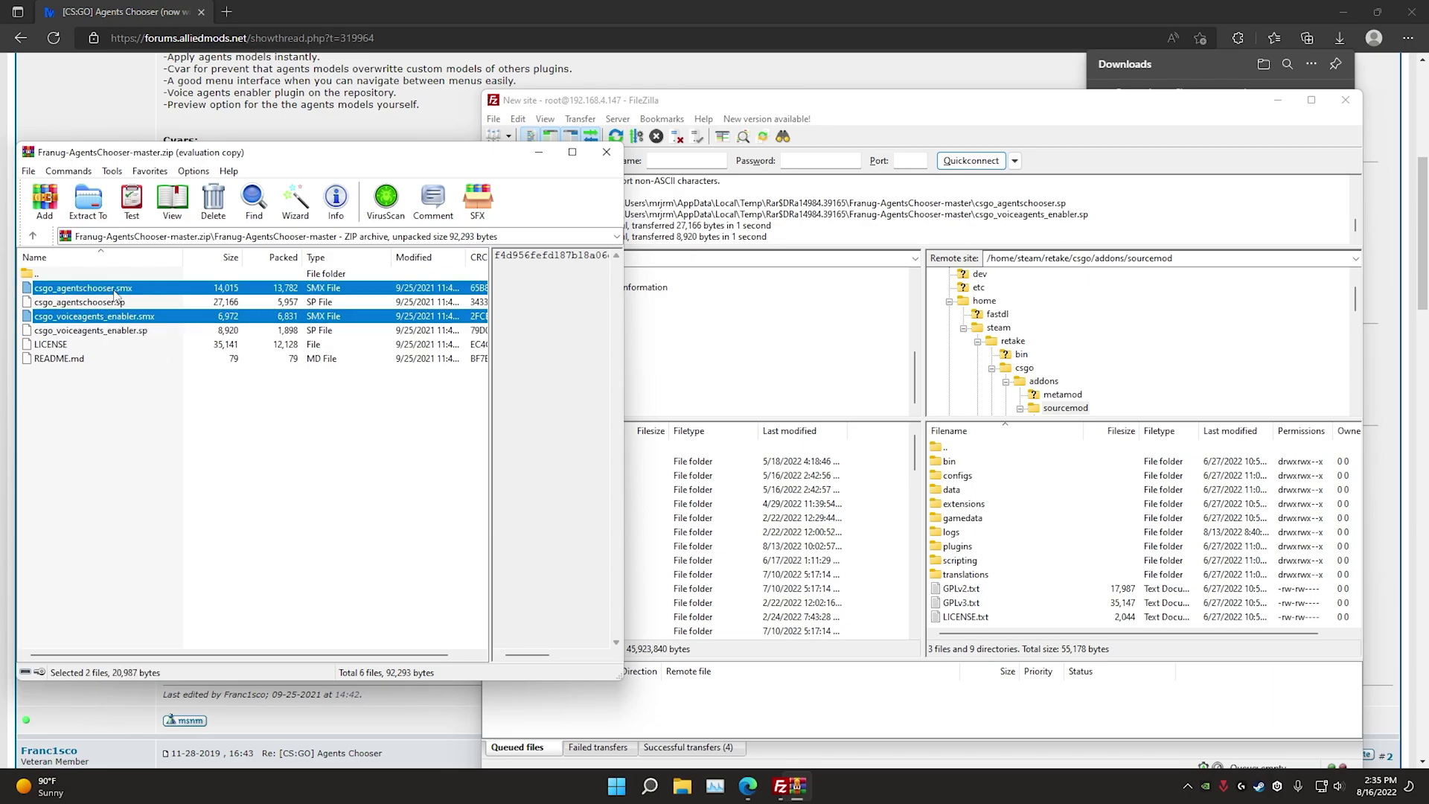
pyautogui.moveTo(115, 291); pyautogui.dragTo(993, 555)
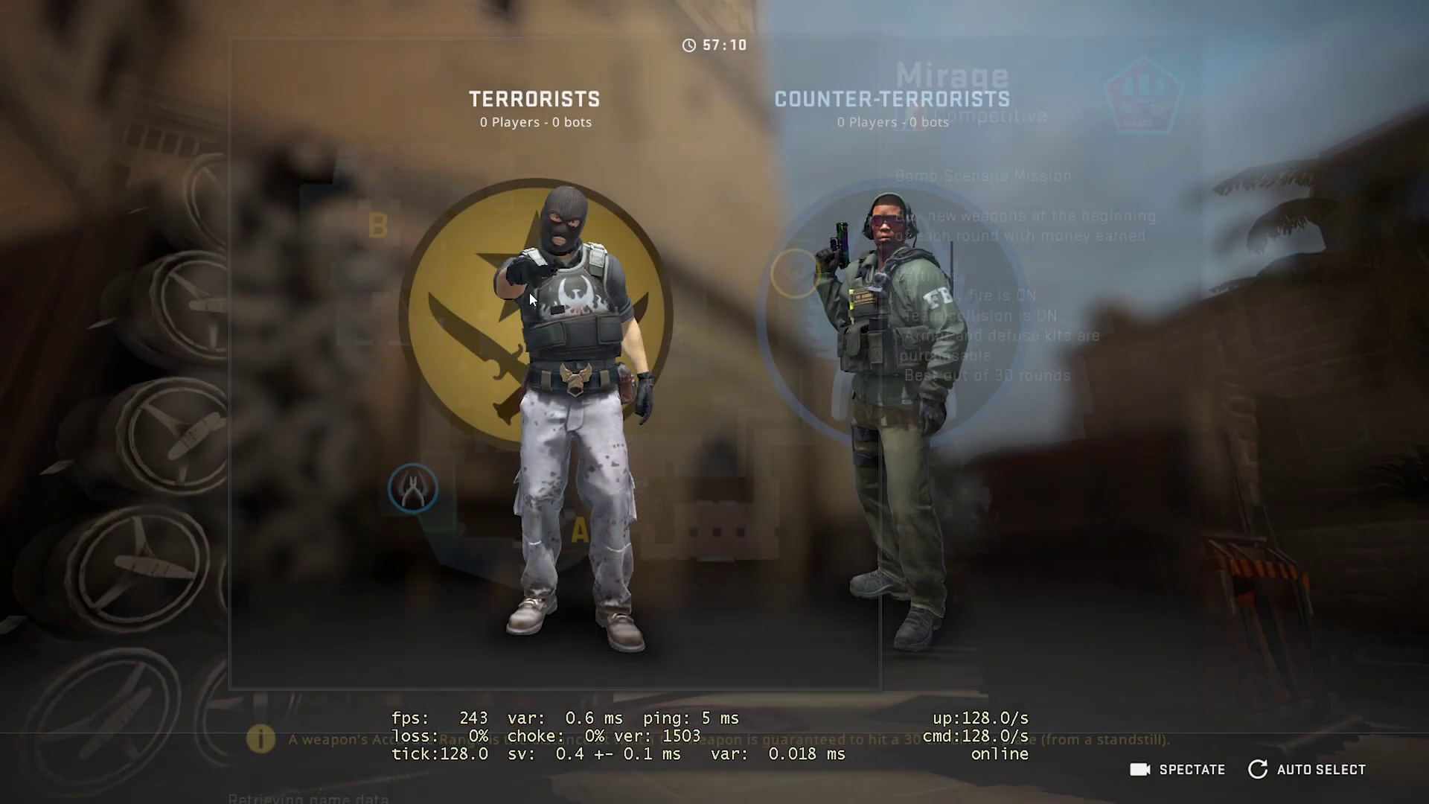
# Join the Terrorists and send the !agents chat command
pyautogui.click(530, 292)
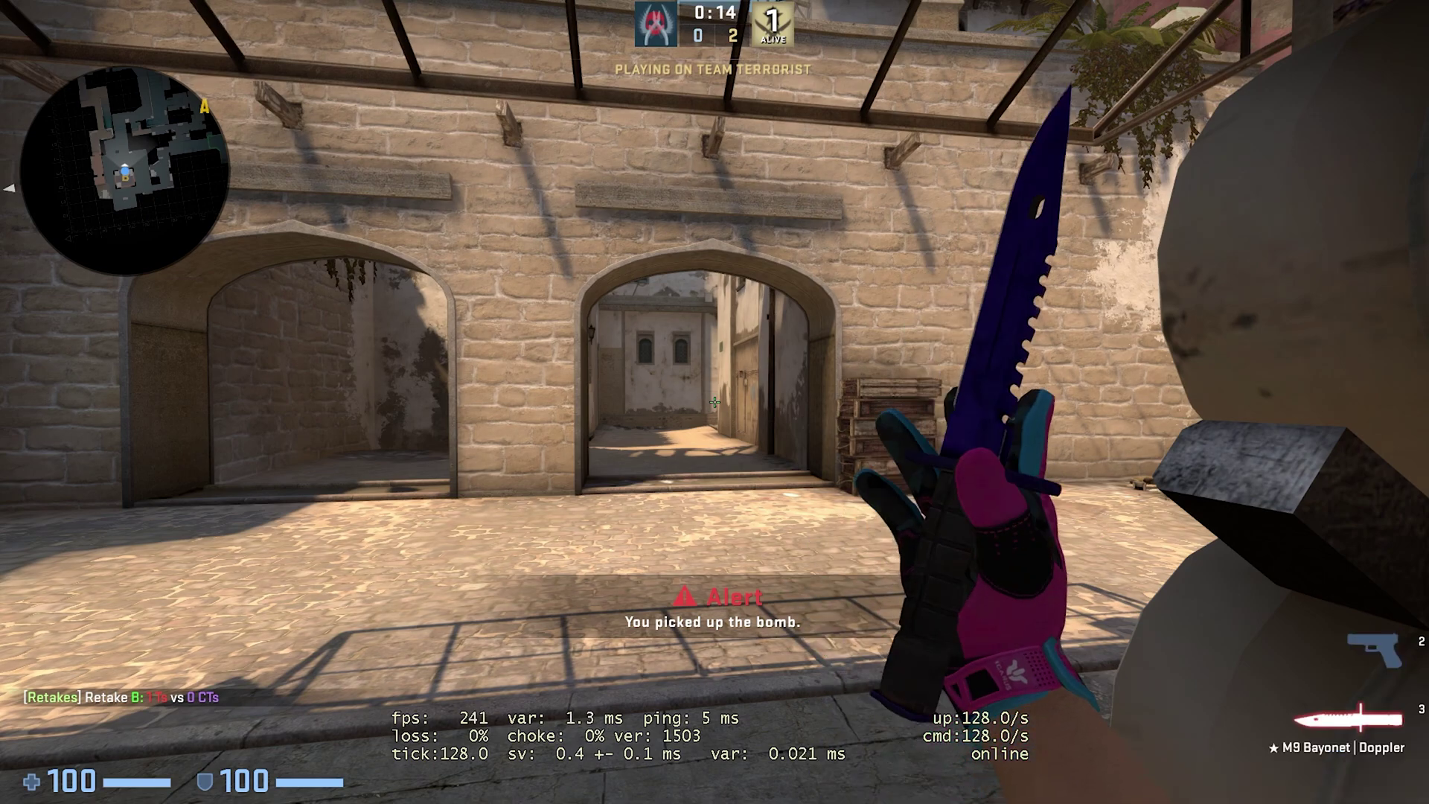
pyautogui.write('y')
pyautogui.write('!agent')
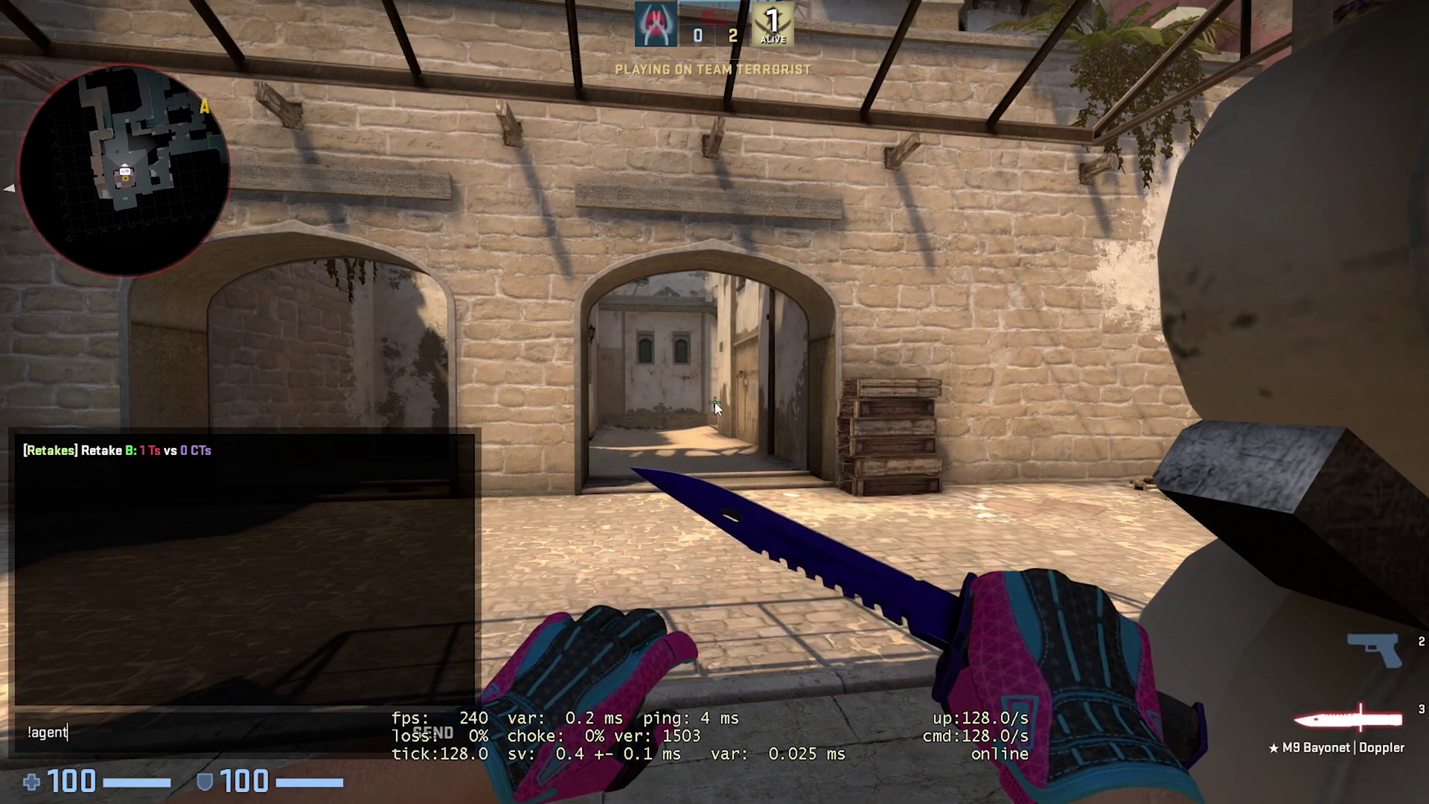
pyautogui.write('s')
pyautogui.press('Return')
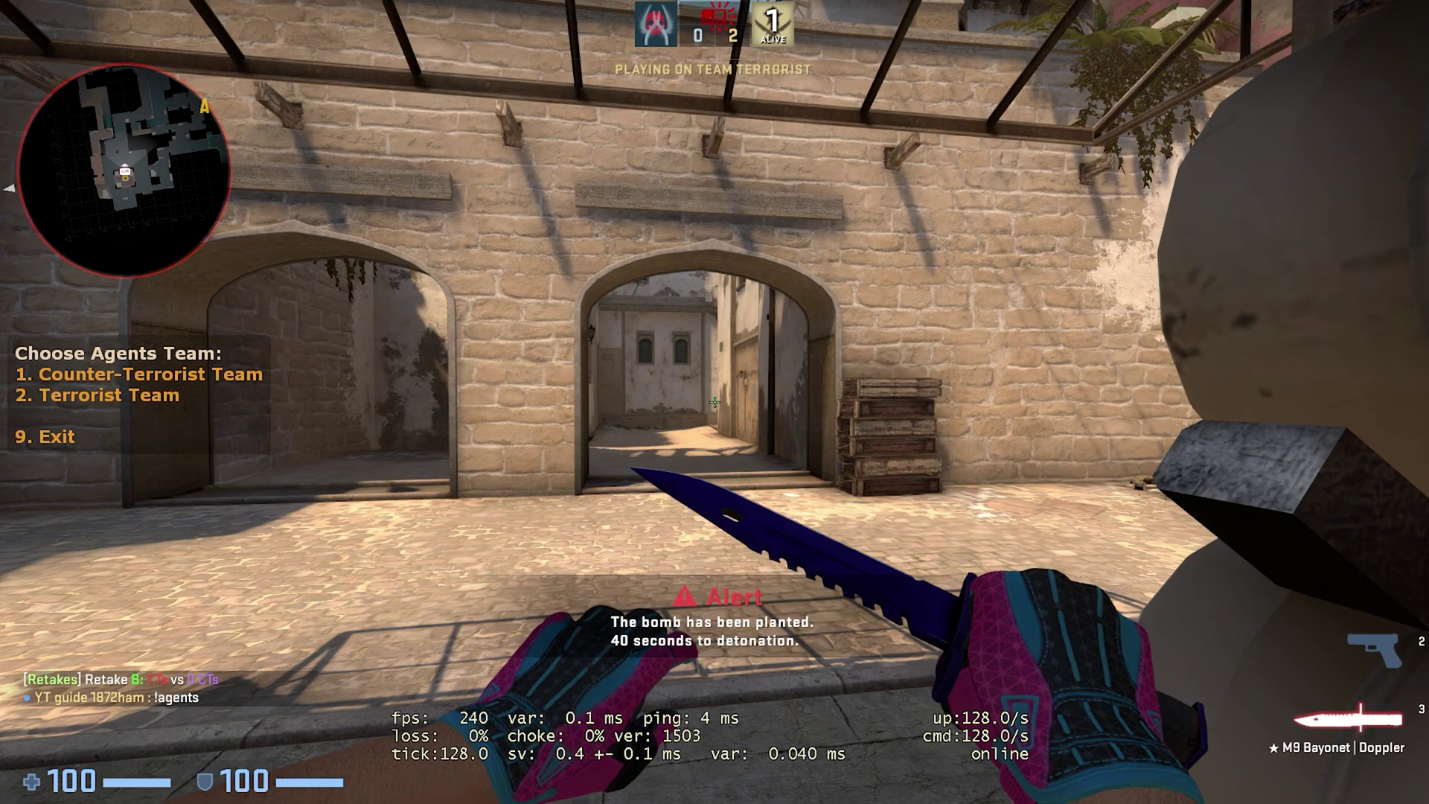
# Choose Terrorist Team in the agents menu while walking into the alley
pyautogui.press('w')
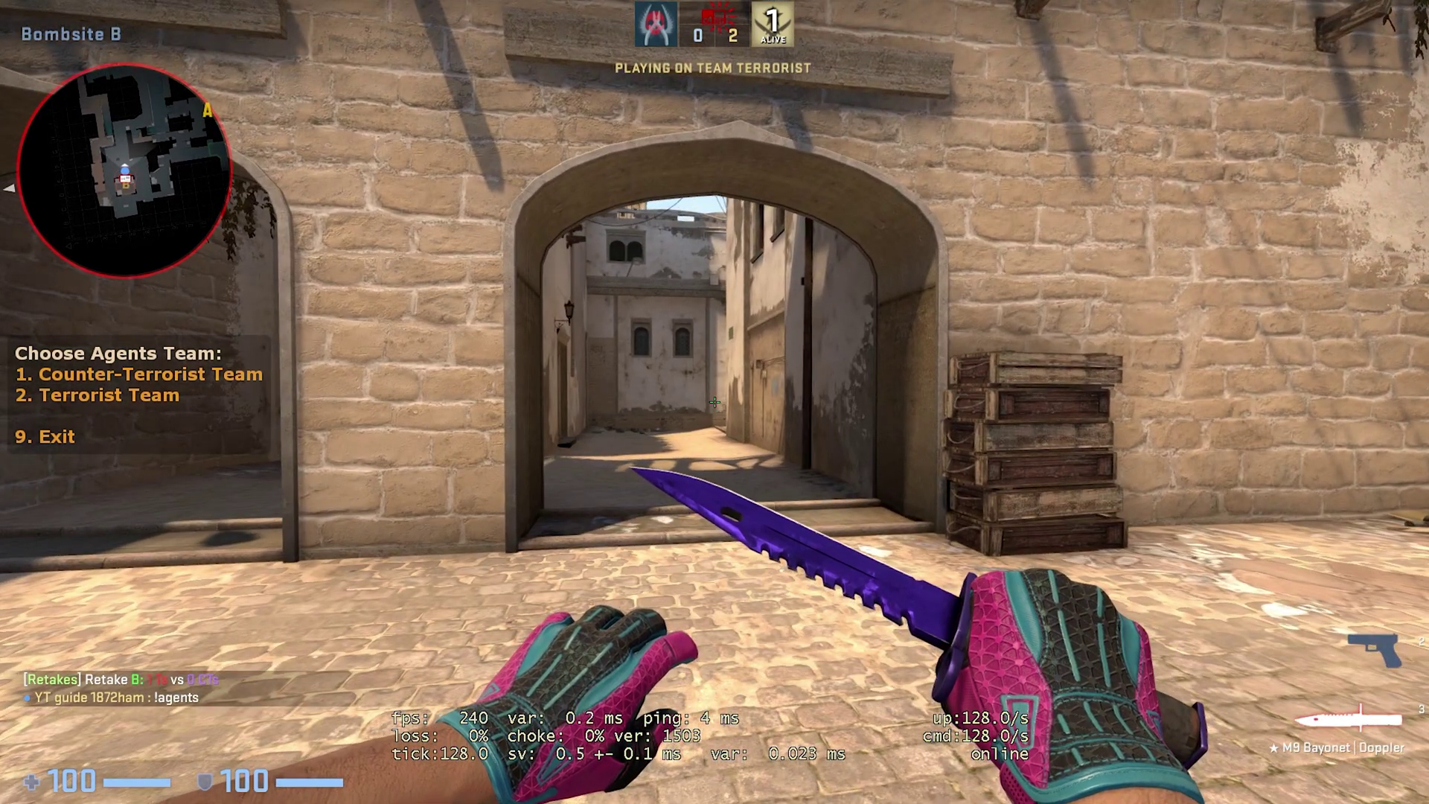
pyautogui.press('2')
pyautogui.press('w')
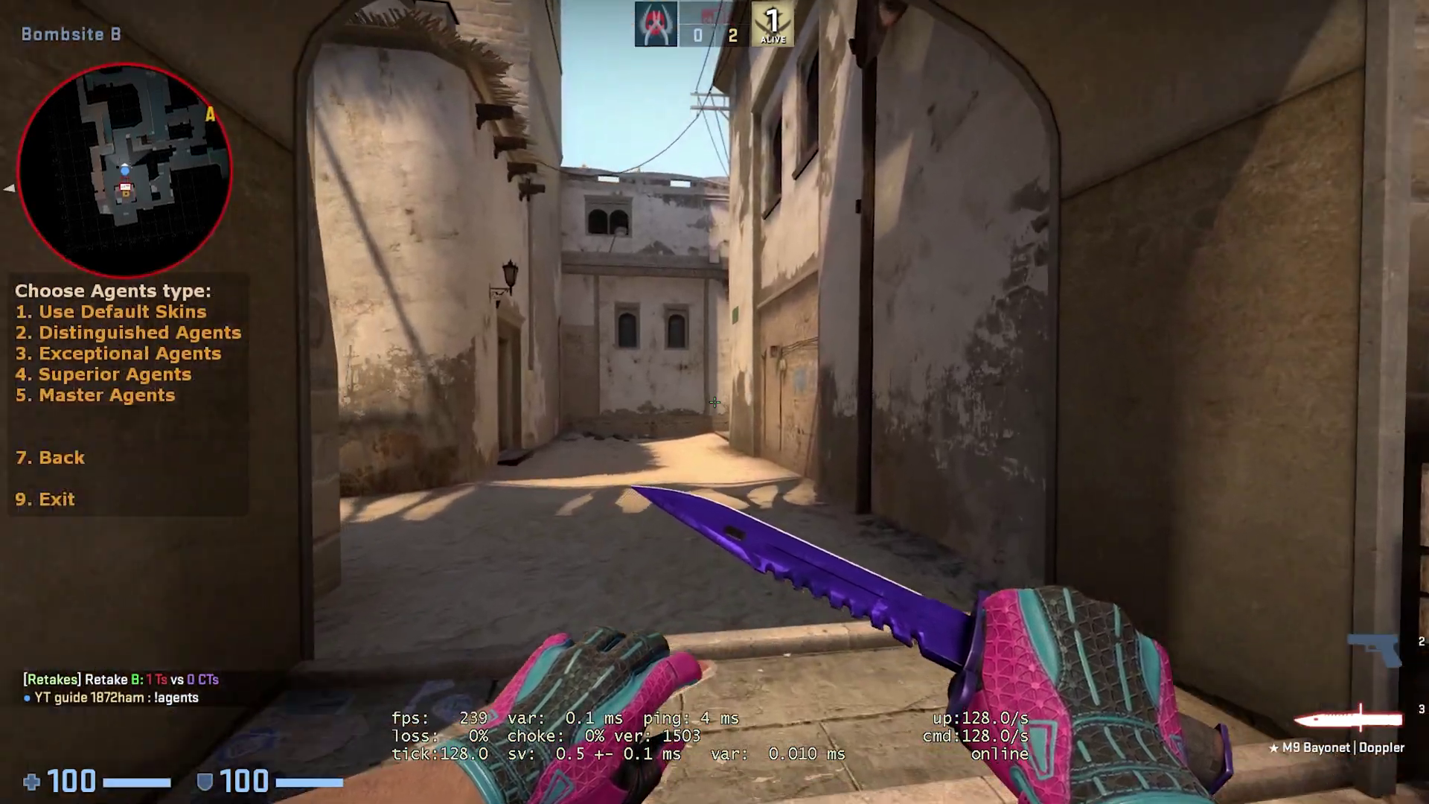
pyautogui.press('w')
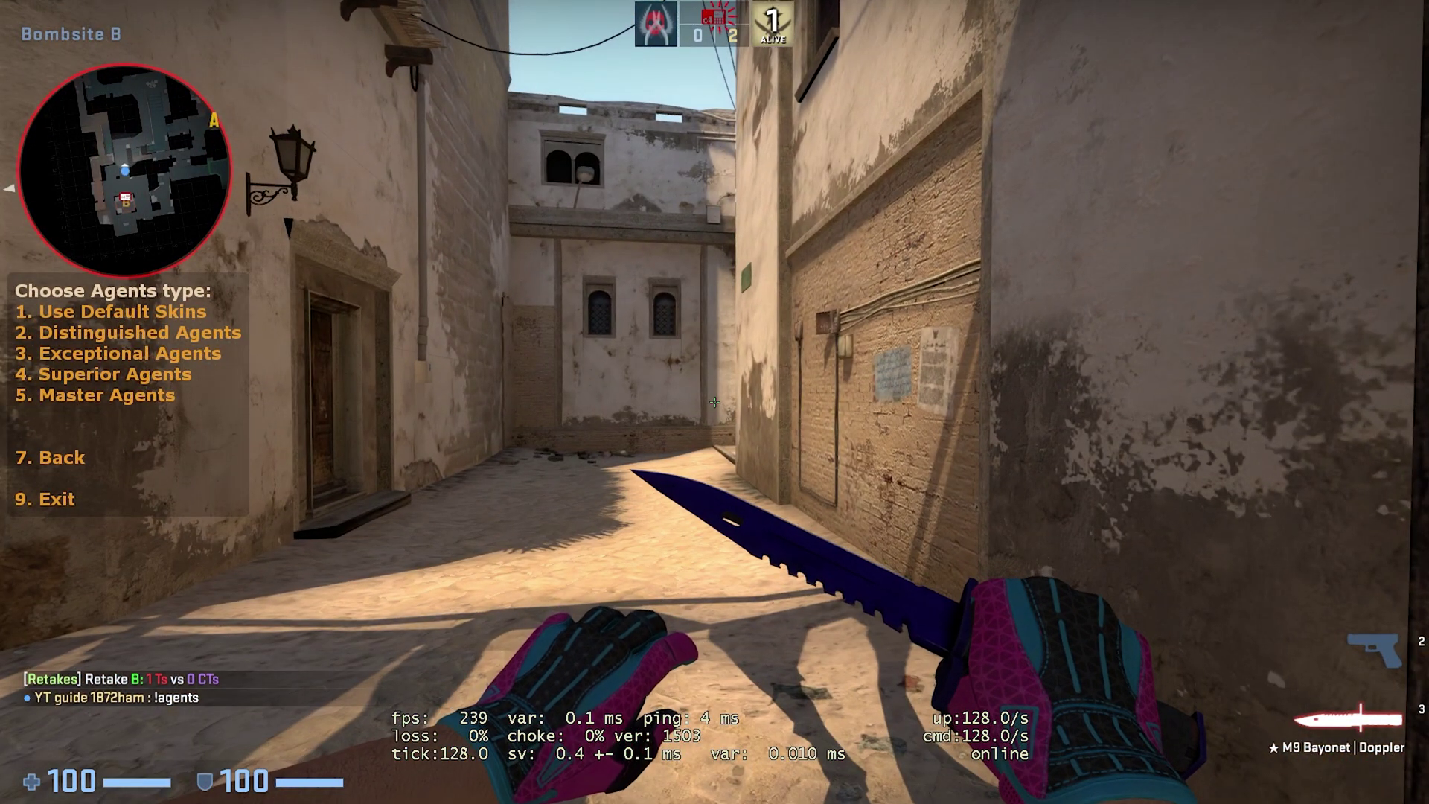
# Cycle through Distinguished agent models, including Ground Rebel, then return to agent types
pyautogui.press('2')
pyautogui.press('1')
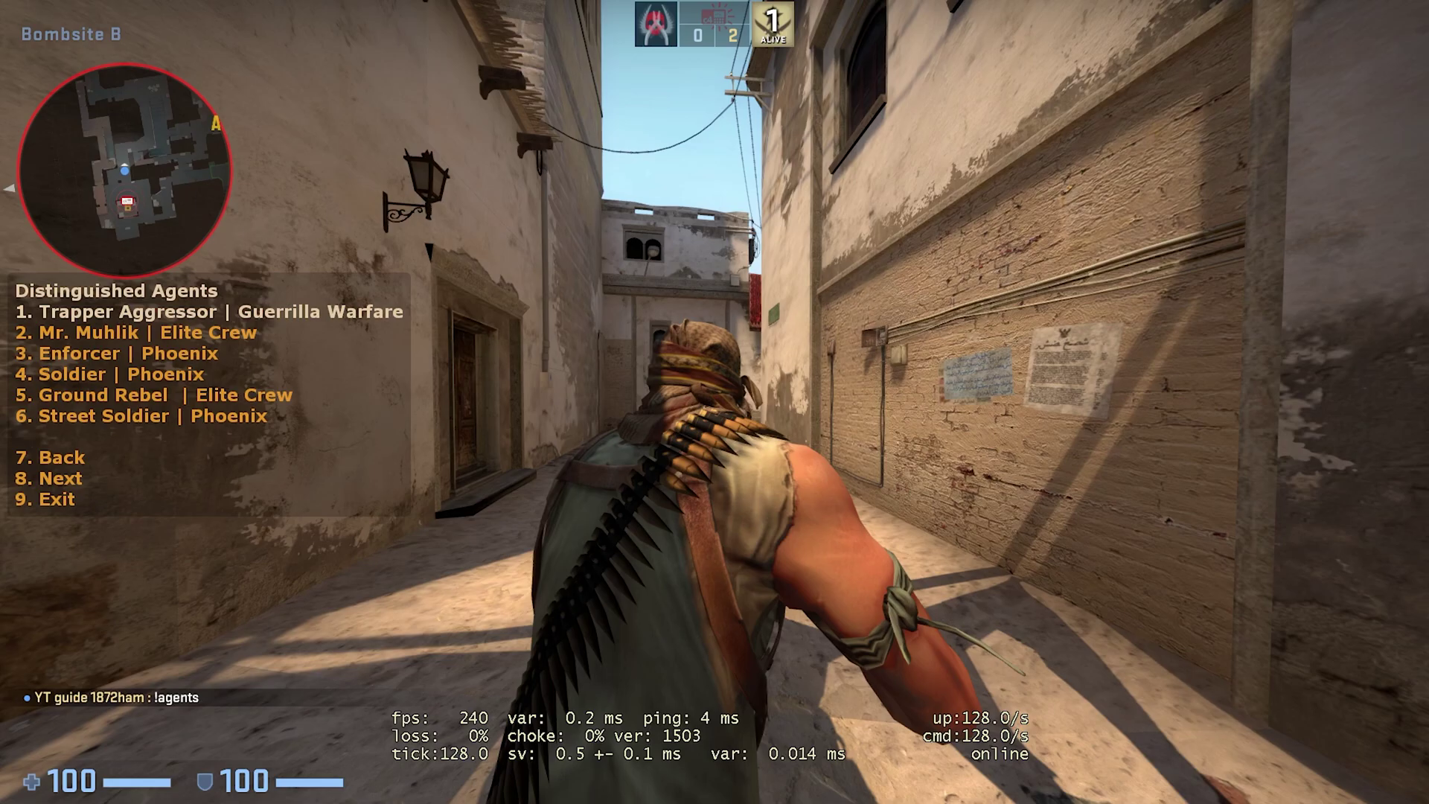
pyautogui.press('2')
pyautogui.press('3')
pyautogui.press('4')
pyautogui.press('5')
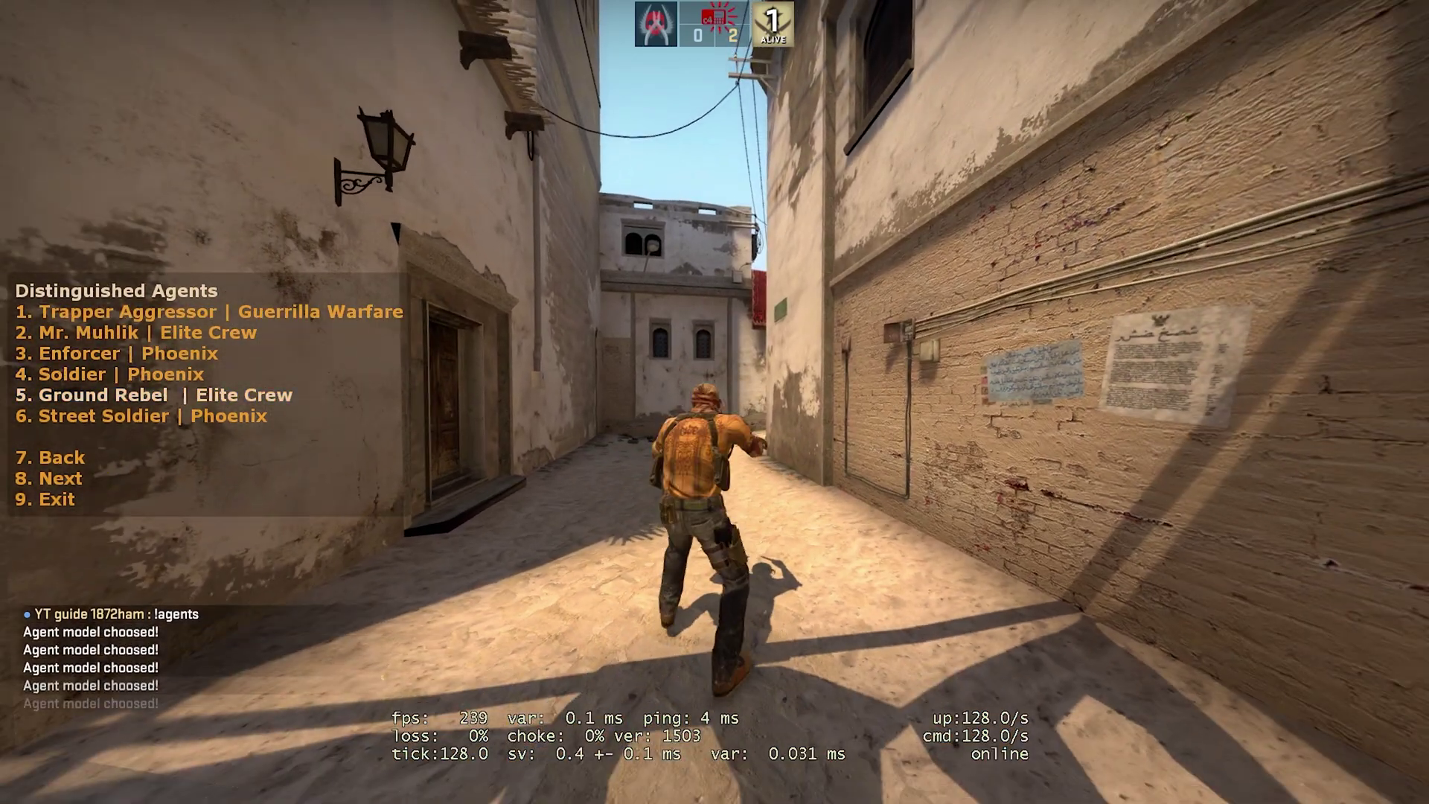
pyautogui.press('6')
pyautogui.press('8')
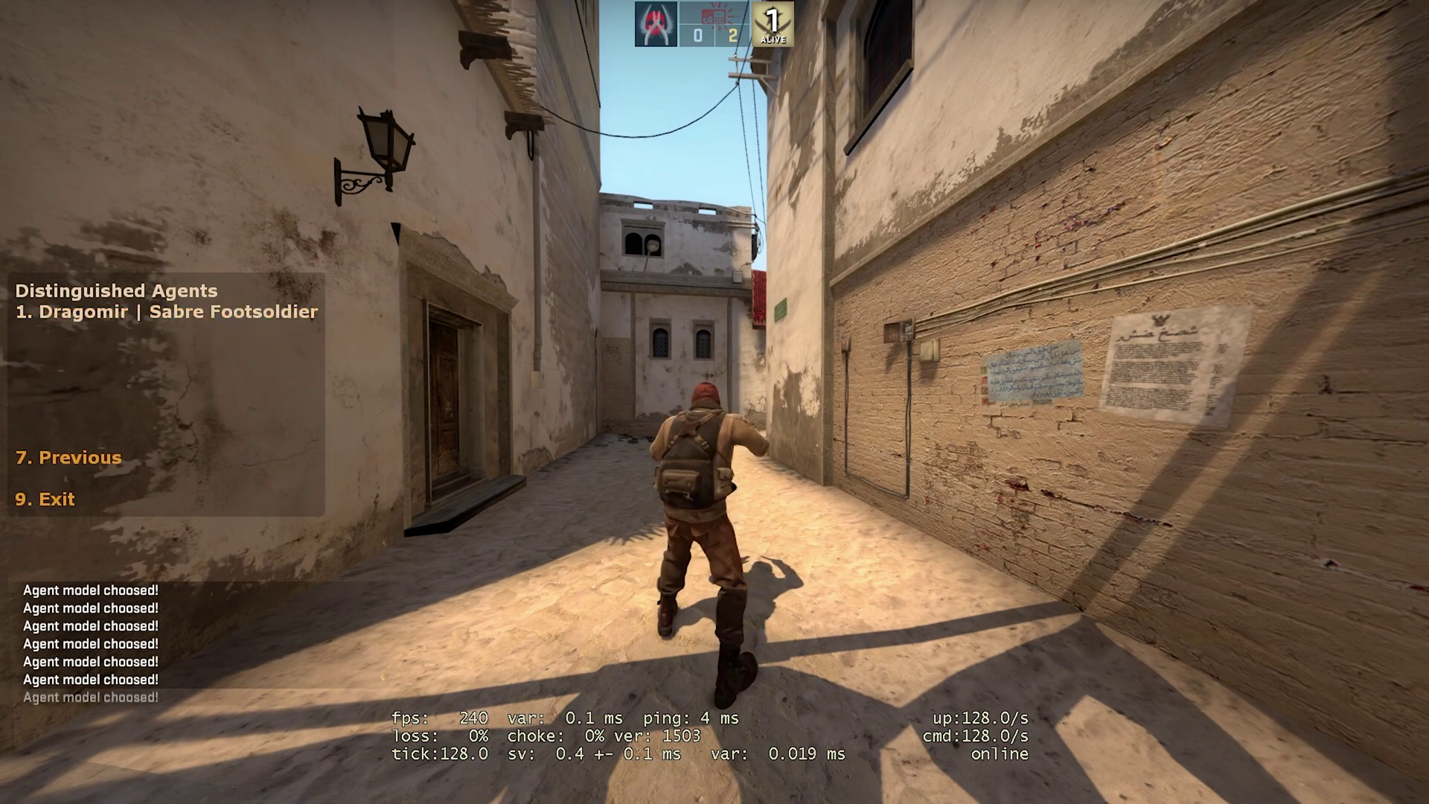
pyautogui.press('7')
# Apply an Exceptional agent model and return to the agent types
pyautogui.press('7')
pyautogui.press('3')
pyautogui.press('1')
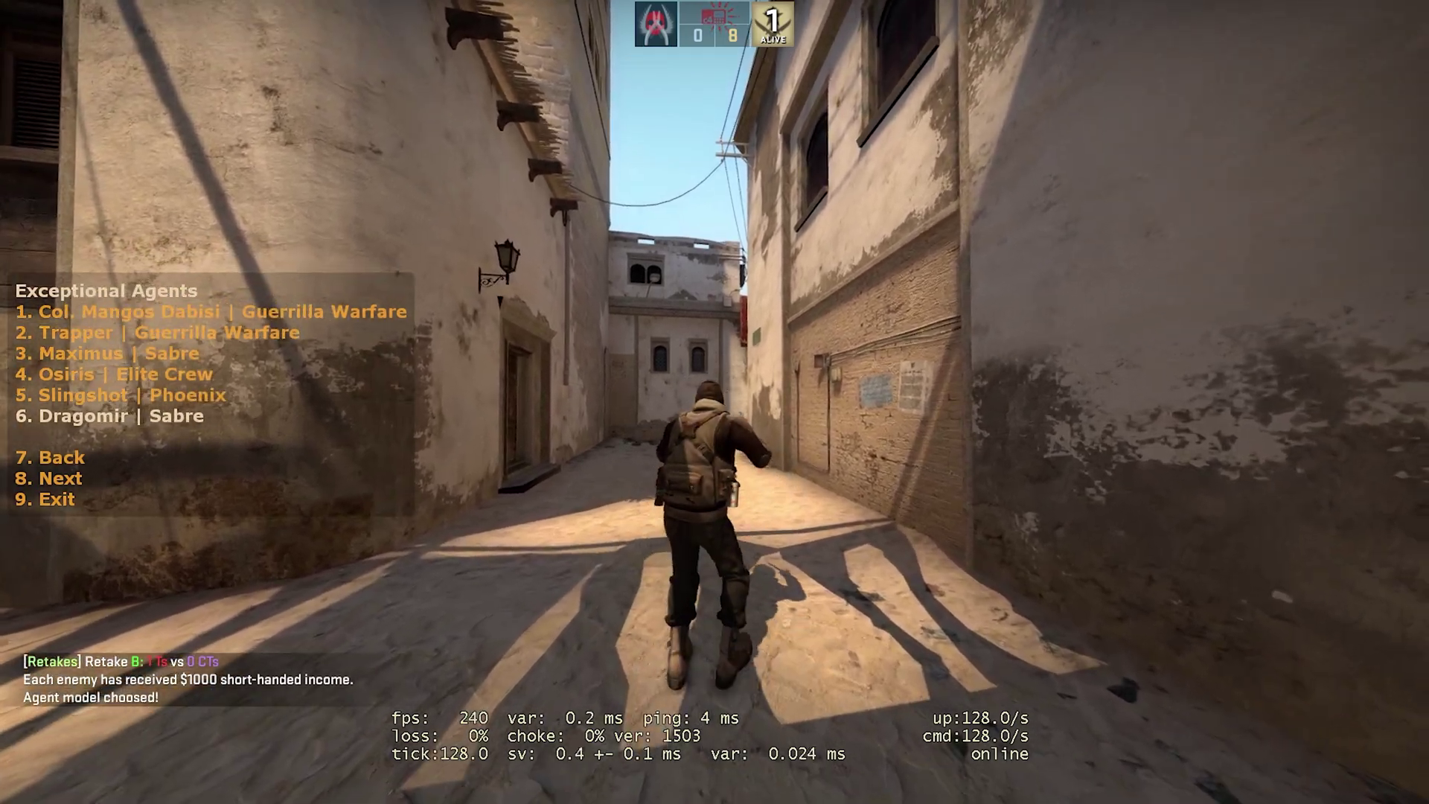
pyautogui.press('7')
# Apply several Superior agents, ending on Prof. Shahmat, then a Master agent
pyautogui.press('4')
pyautogui.press('1')
pyautogui.press('2')
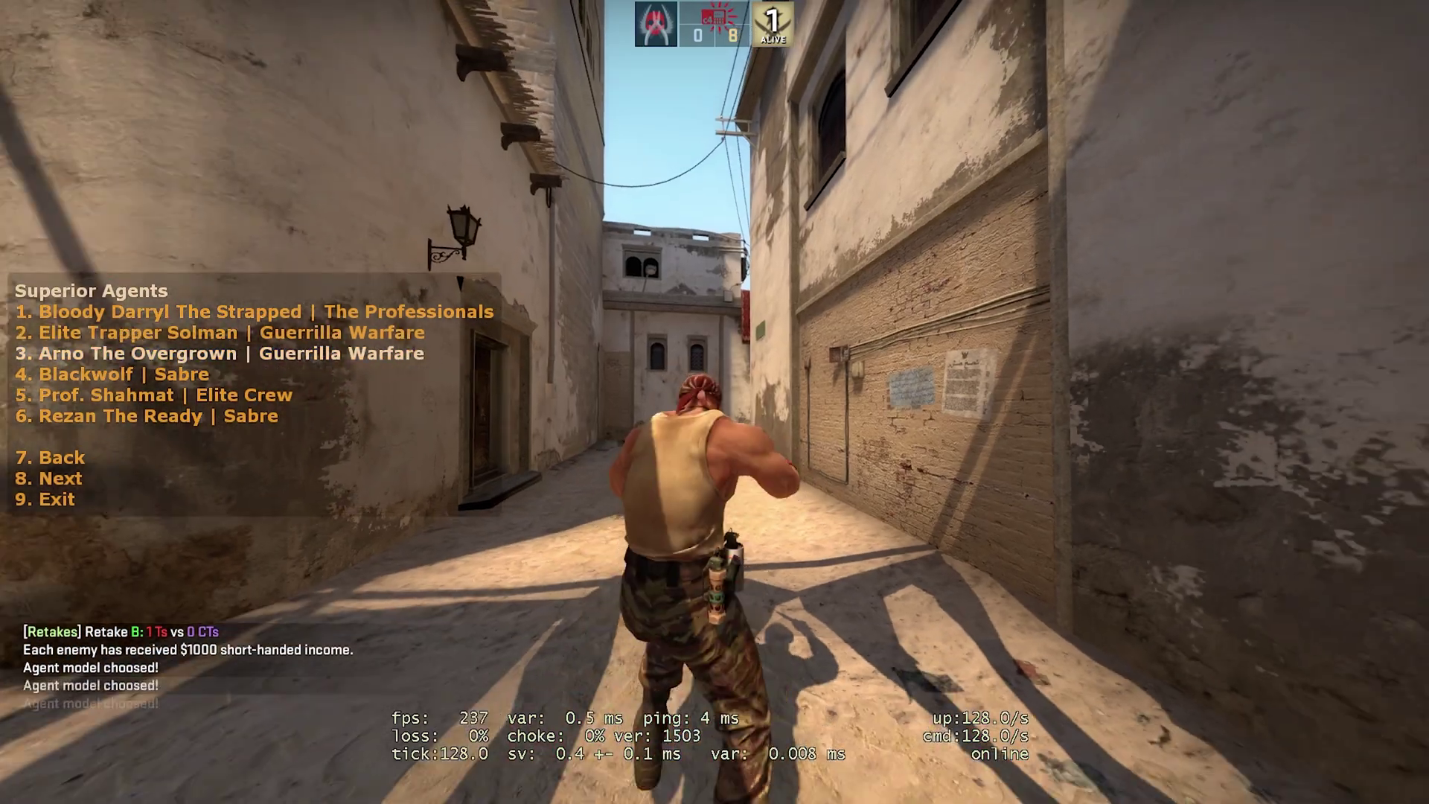
pyautogui.press('3')
pyautogui.press('5')
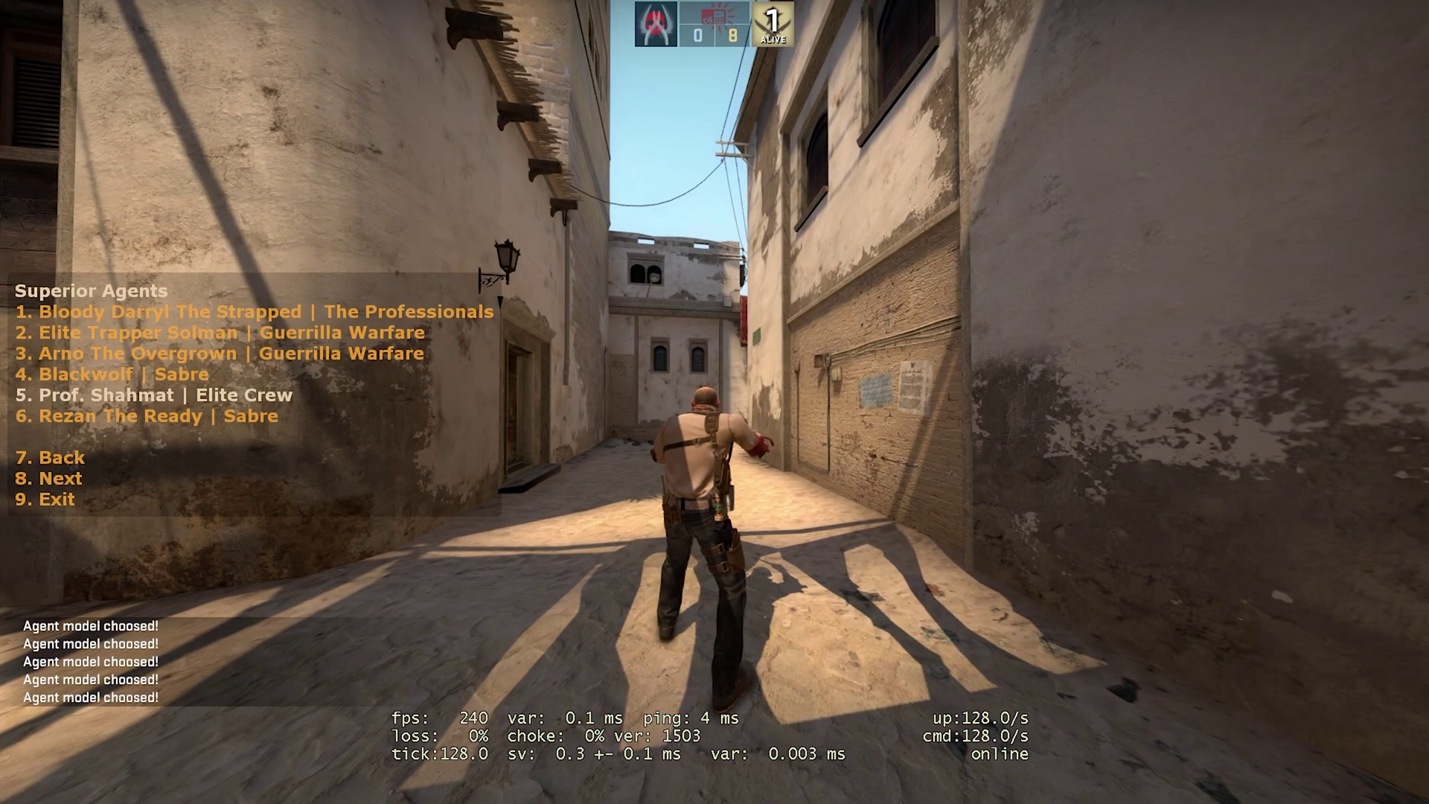
pyautogui.press('7')
pyautogui.press('5')
pyautogui.press('3')
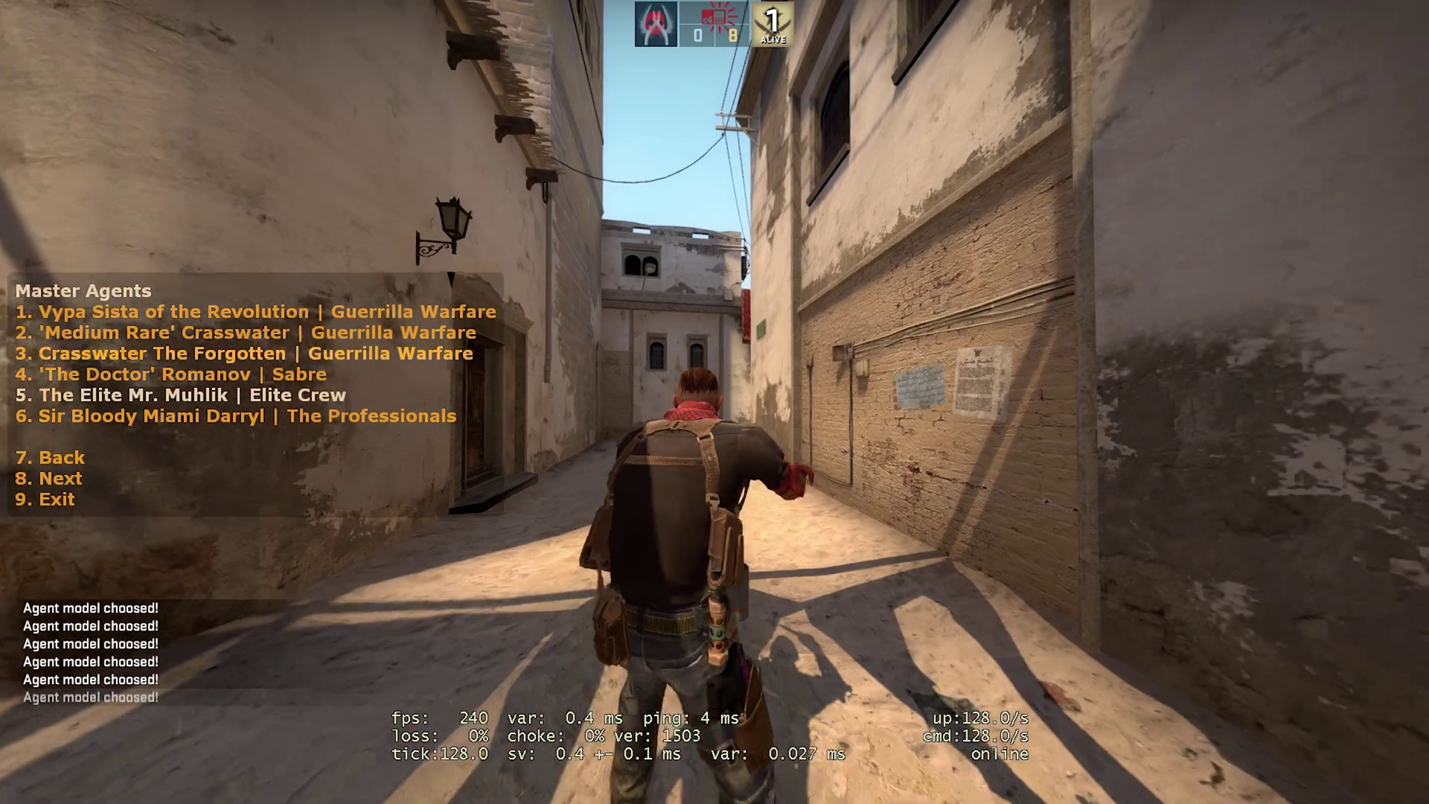